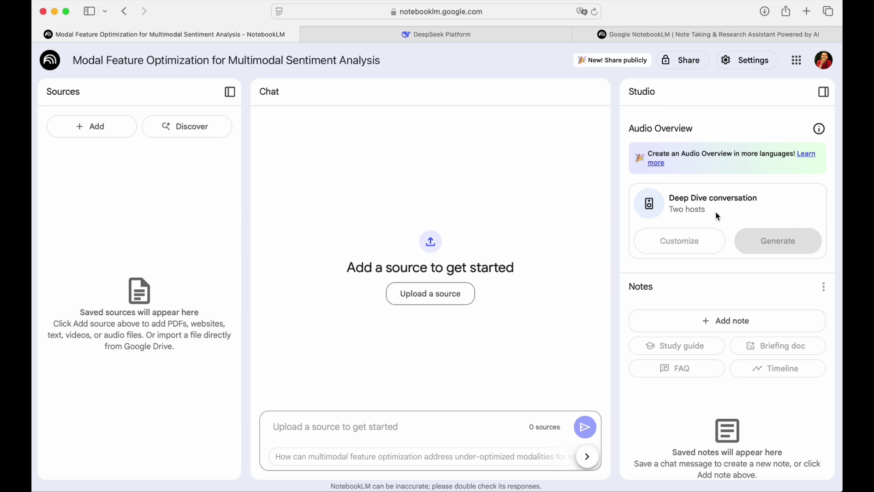
- Upload 2025.coling-main.309.pdf from the Downloads folder as the notebook's source
{"action": "left_click", "coordinate": [425, 297]}
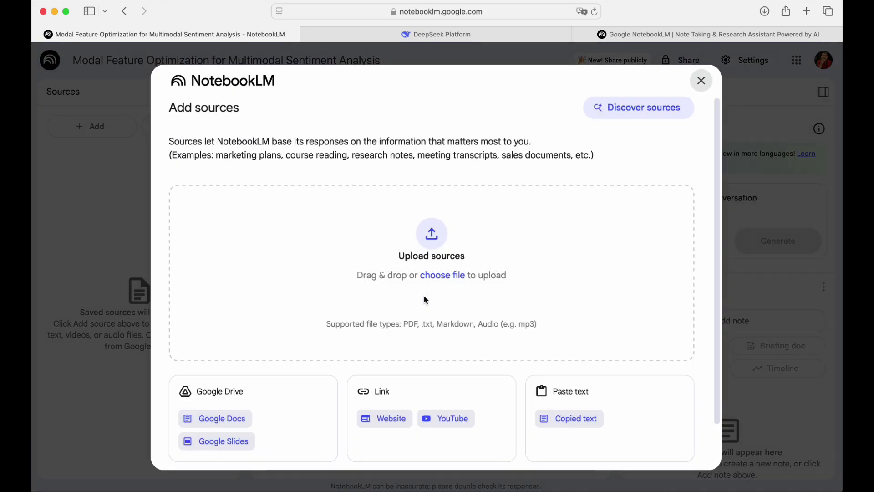
{"action": "left_click", "coordinate": [437, 276]}
{"action": "left_click", "coordinate": [371, 193]}
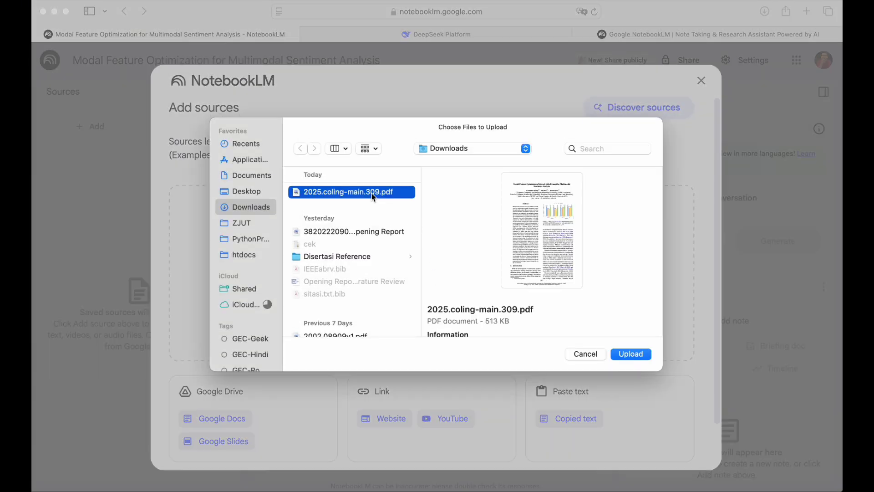
{"action": "left_click", "coordinate": [632, 355]}
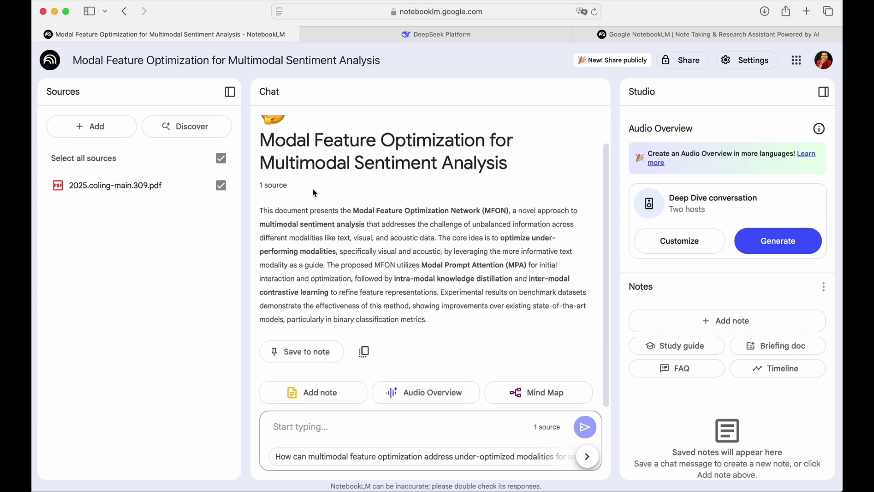
- Read the generated summary of the paper and ask the chat "apa limitasi dari paper ini"
{"action": "scroll", "coordinate": [314, 192], "scroll_direction": "up", "scroll_amount": 1}
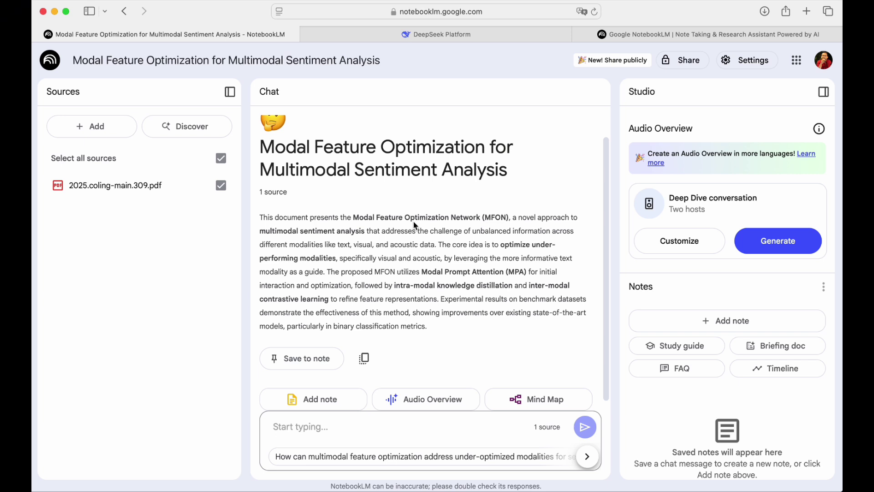
{"action": "scroll", "coordinate": [413, 272], "scroll_direction": "down", "scroll_amount": 1}
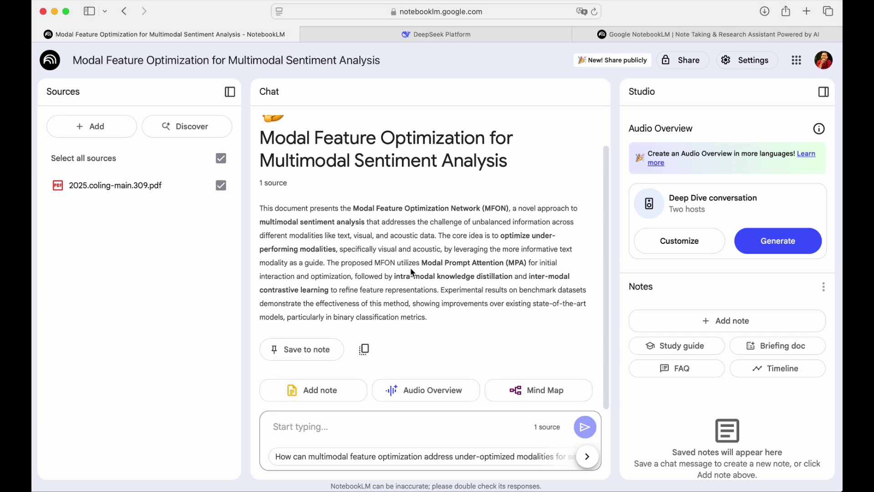
{"action": "left_click", "coordinate": [332, 422]}
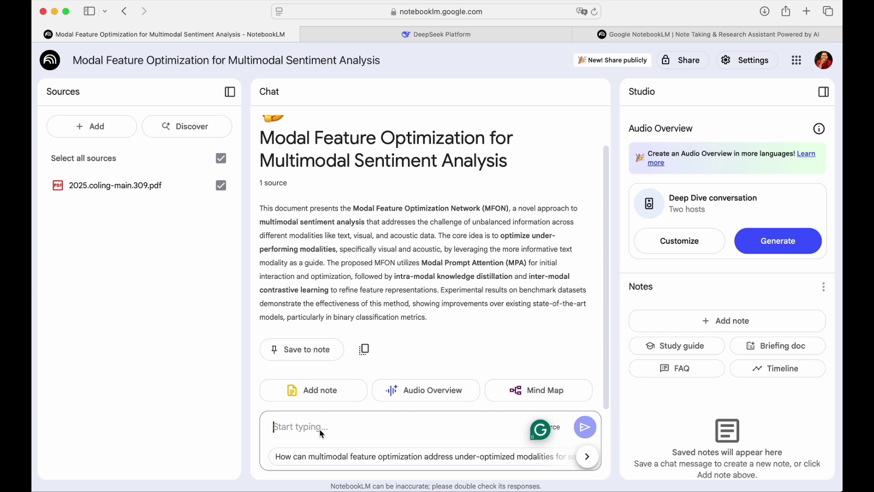
{"action": "type", "text": "apa li"}
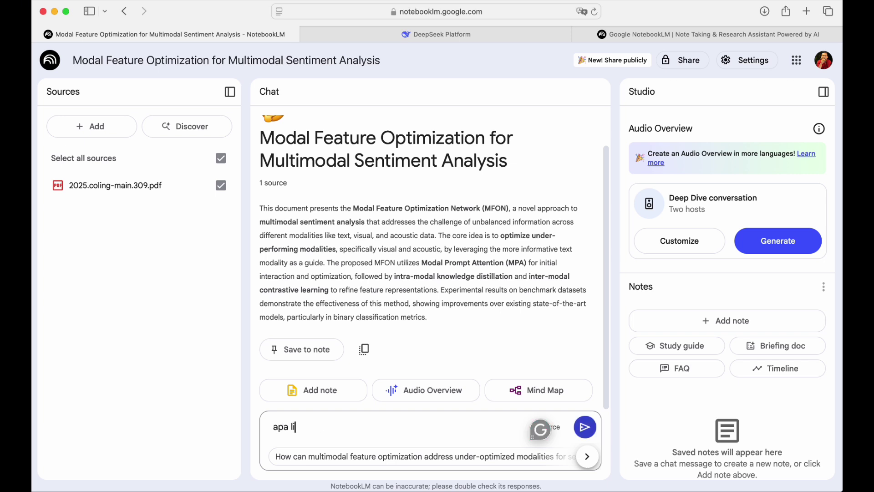
{"action": "type", "text": "mitasi dari paper ini"}
{"action": "key", "text": "Return"}
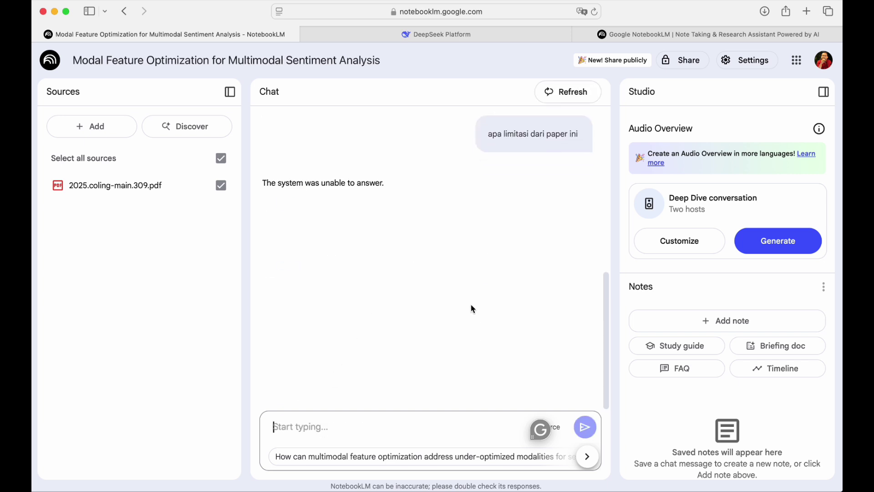
- Clear the notebook's chat history
{"action": "left_click", "coordinate": [558, 99]}
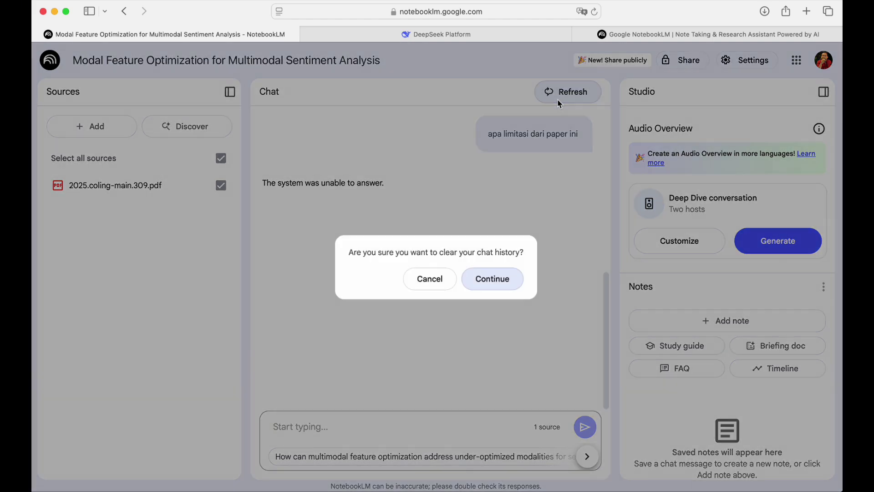
{"action": "left_click", "coordinate": [431, 279]}
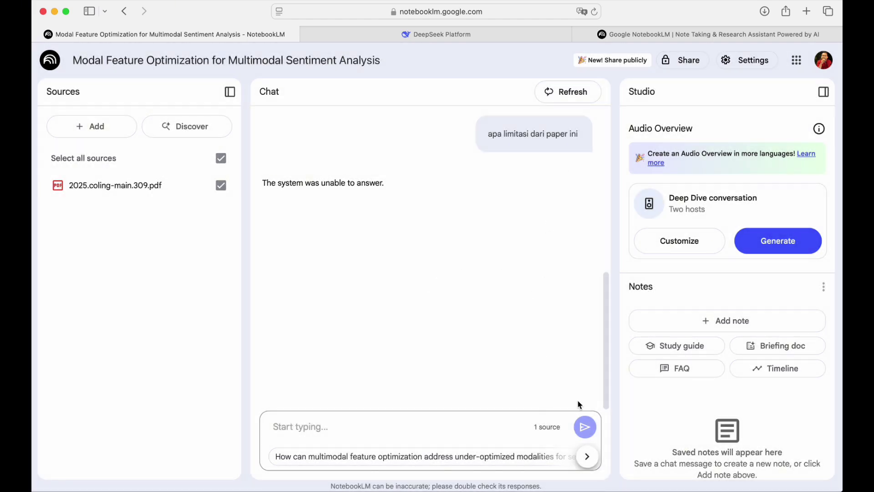
{"action": "left_click", "coordinate": [563, 93]}
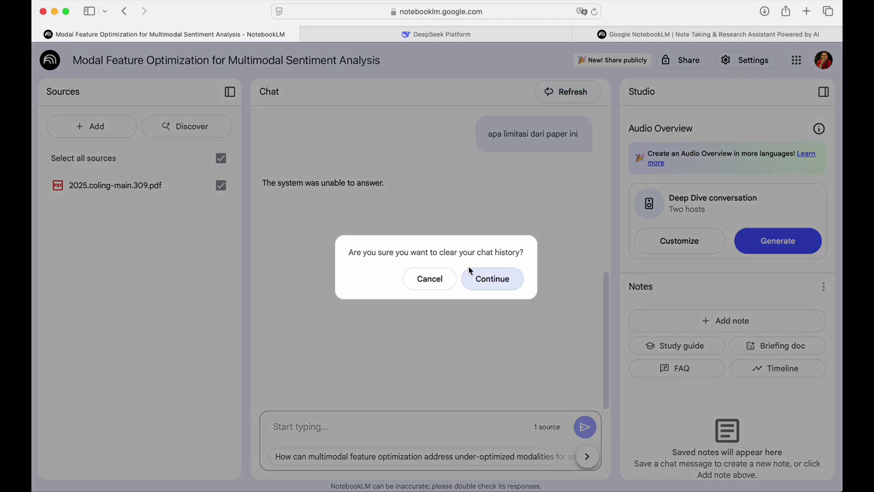
{"action": "left_click", "coordinate": [486, 279]}
- Ask the chat about the paper's limitations with the question "apa limitasi dari paper ini"
{"action": "left_click", "coordinate": [356, 434]}
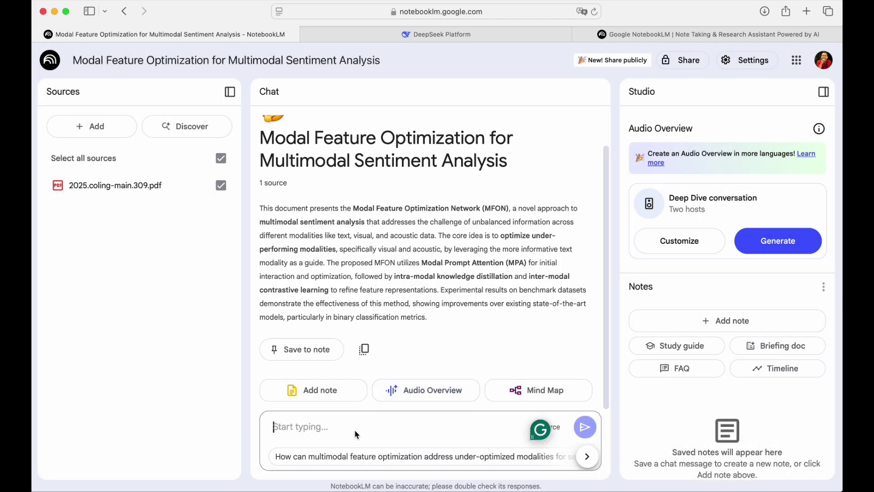
{"action": "type", "text": "apa in"}
{"action": "key", "text": "BackSpace"}
{"action": "key", "text": "BackSpace"}
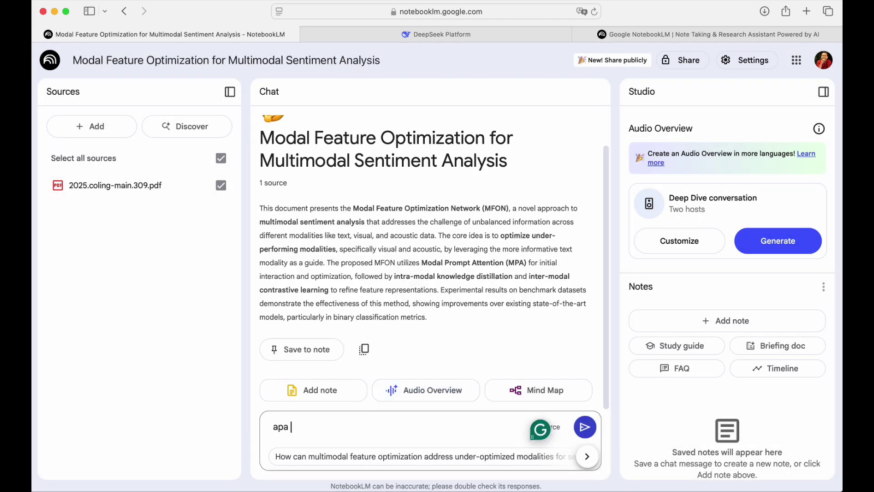
{"action": "type", "text": "limitasi dari paper ini"}
{"action": "key", "text": "Return"}
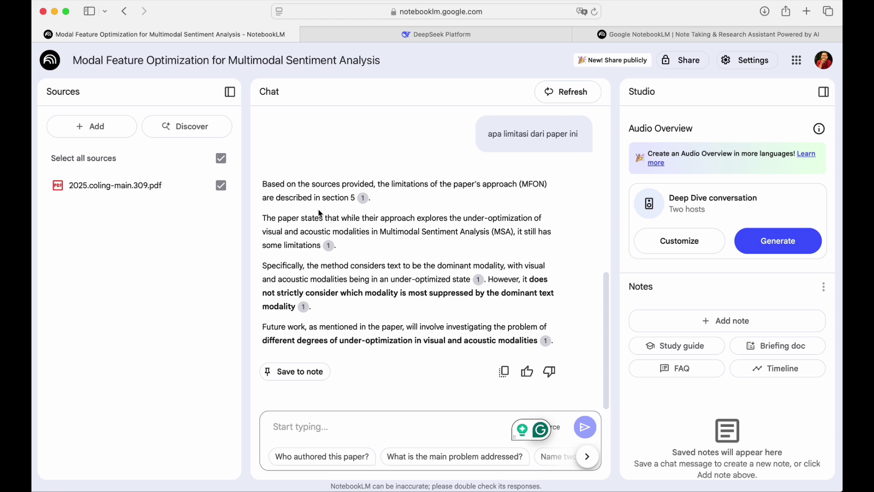
- Open the citation behind the answer's section 5 statement and read the highlighted Limitations passage in the source
{"action": "left_click", "coordinate": [364, 199]}
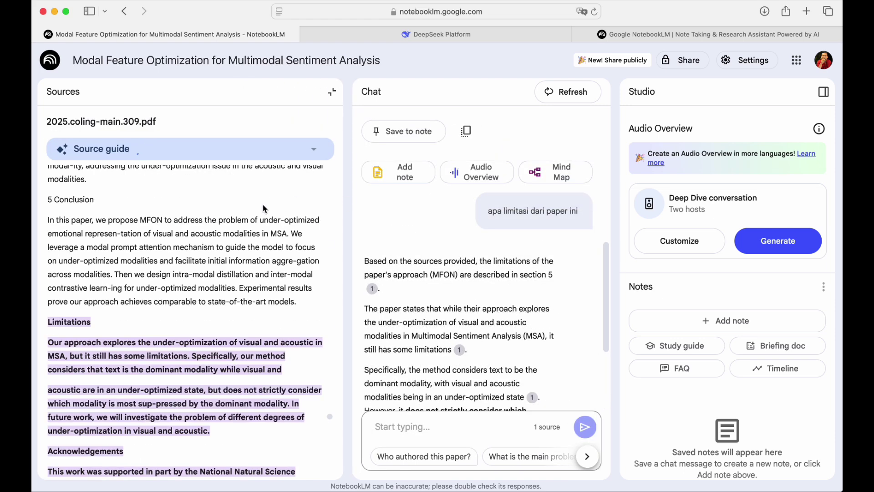
{"action": "scroll", "coordinate": [138, 358], "scroll_direction": "down", "scroll_amount": 3}
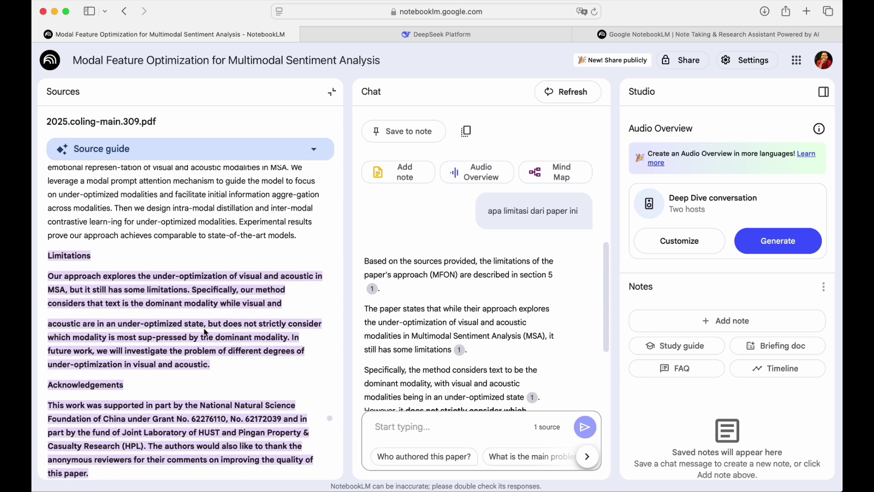
{"action": "scroll", "coordinate": [205, 340], "scroll_direction": "down", "scroll_amount": 1}
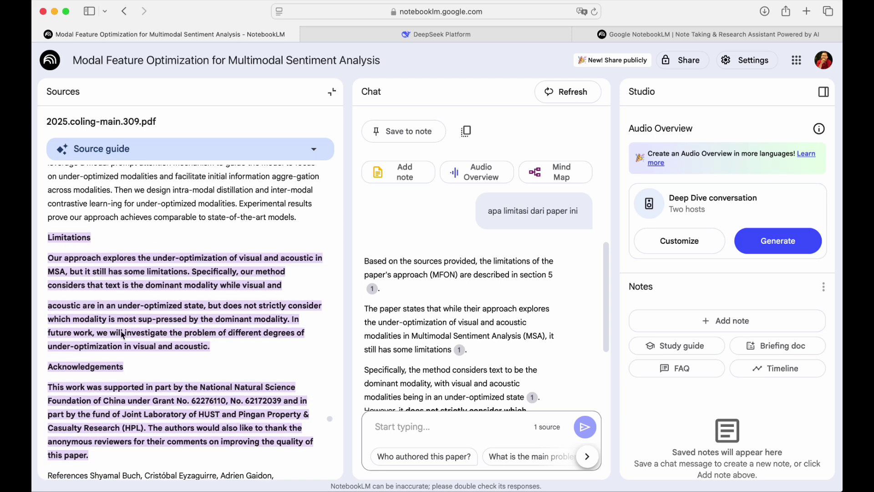
{"action": "scroll", "coordinate": [433, 304], "scroll_direction": "down", "scroll_amount": 1}
- Check the answer's citations on the under-optimized state and future work against the source, and close the source view
{"action": "scroll", "coordinate": [431, 303], "scroll_direction": "down", "scroll_amount": 3}
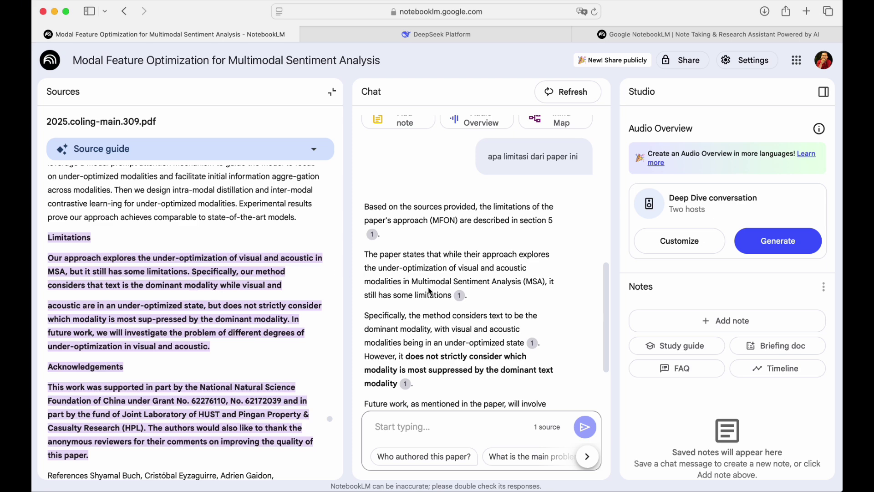
{"action": "scroll", "coordinate": [495, 308], "scroll_direction": "down", "scroll_amount": 1}
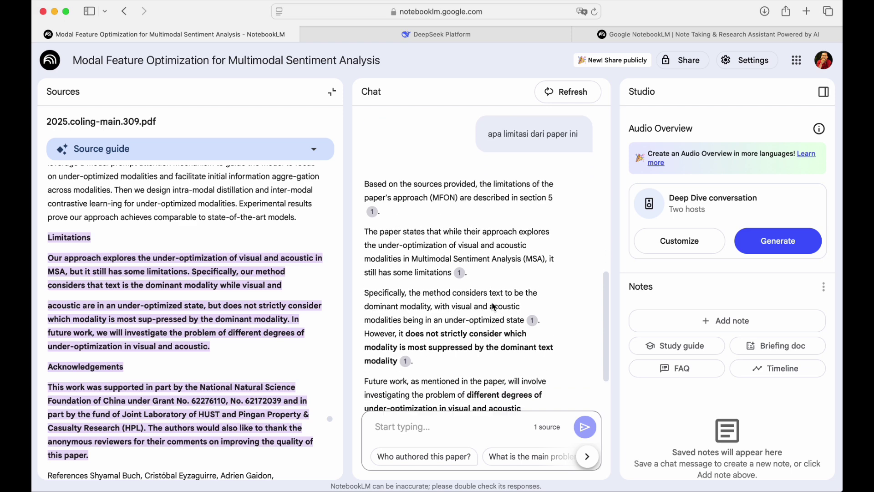
{"action": "left_click", "coordinate": [532, 321]}
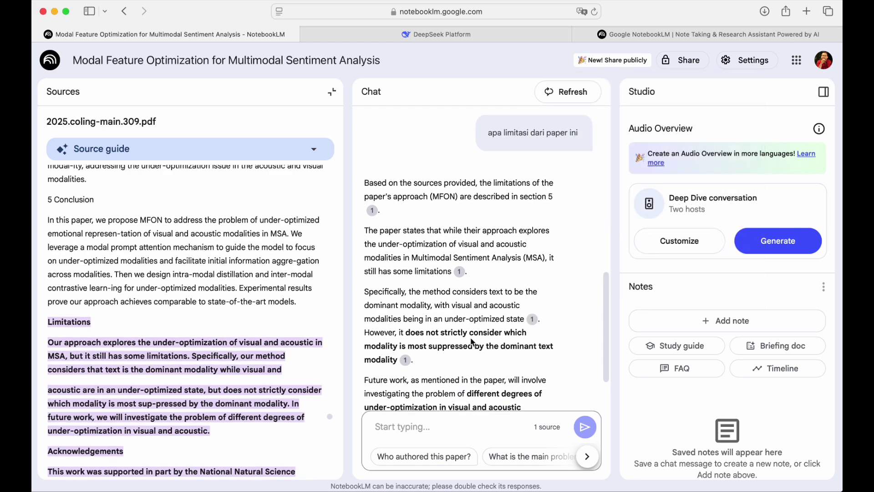
{"action": "scroll", "coordinate": [472, 342], "scroll_direction": "down", "scroll_amount": 1}
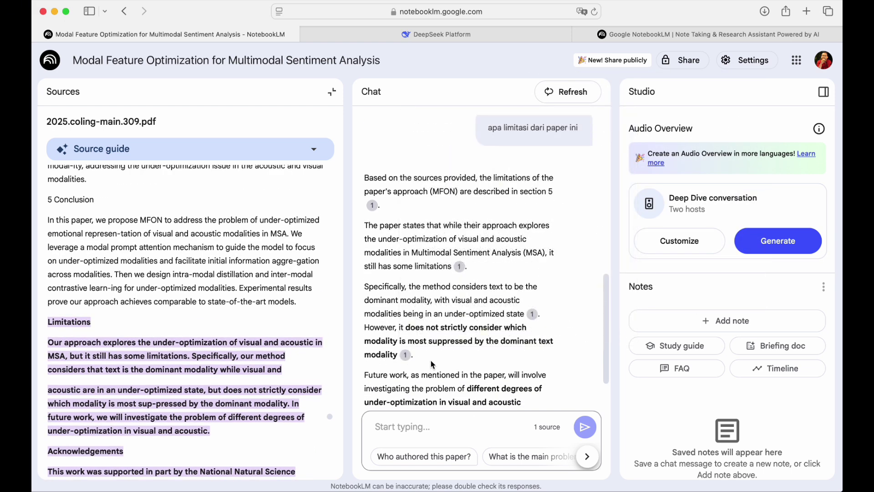
{"action": "scroll", "coordinate": [430, 359], "scroll_direction": "down", "scroll_amount": 3}
{"action": "mouse_move", "coordinate": [412, 350]}
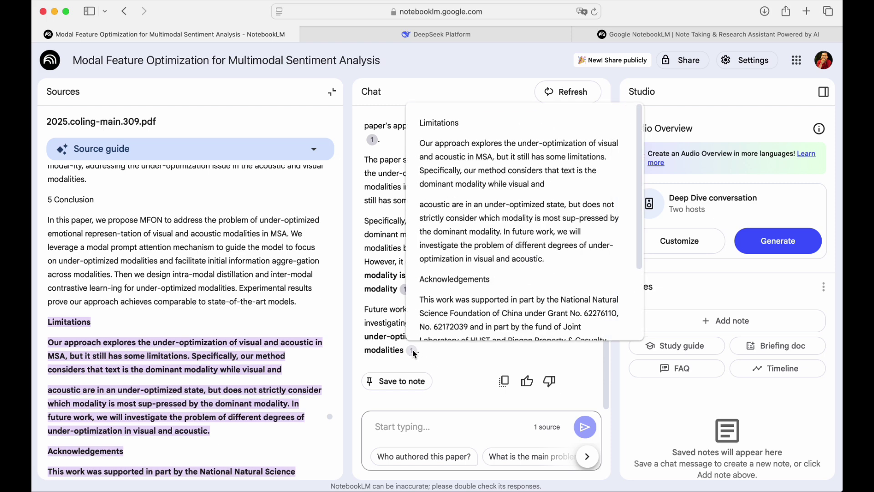
{"action": "scroll", "coordinate": [216, 362], "scroll_direction": "down", "scroll_amount": 4}
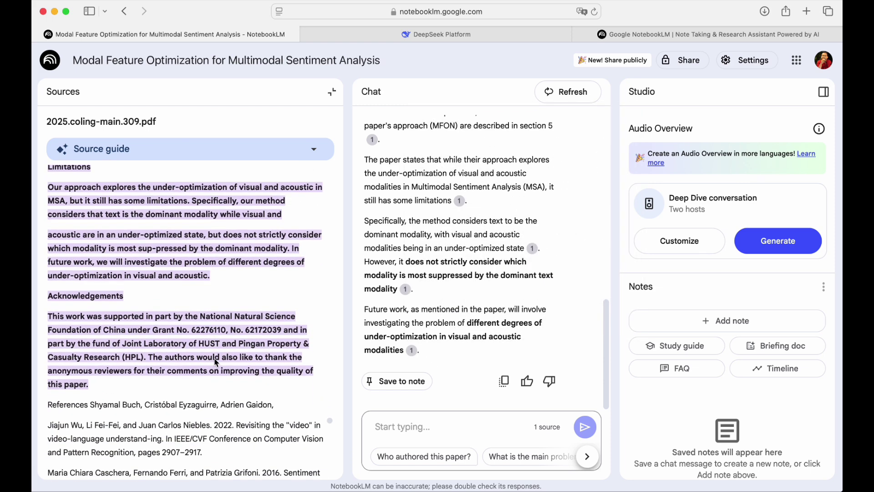
{"action": "left_click", "coordinate": [332, 92]}
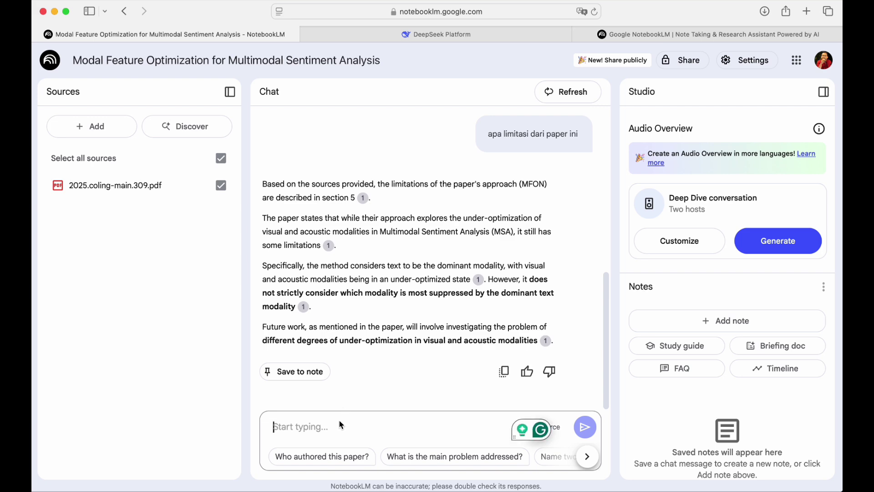
- Generate a mind map of the paper and open it from the saved notes
{"action": "scroll", "coordinate": [381, 359], "scroll_direction": "up", "scroll_amount": 6}
{"action": "scroll", "coordinate": [383, 363], "scroll_direction": "down", "scroll_amount": 1}
{"action": "scroll", "coordinate": [384, 363], "scroll_direction": "down", "scroll_amount": 2}
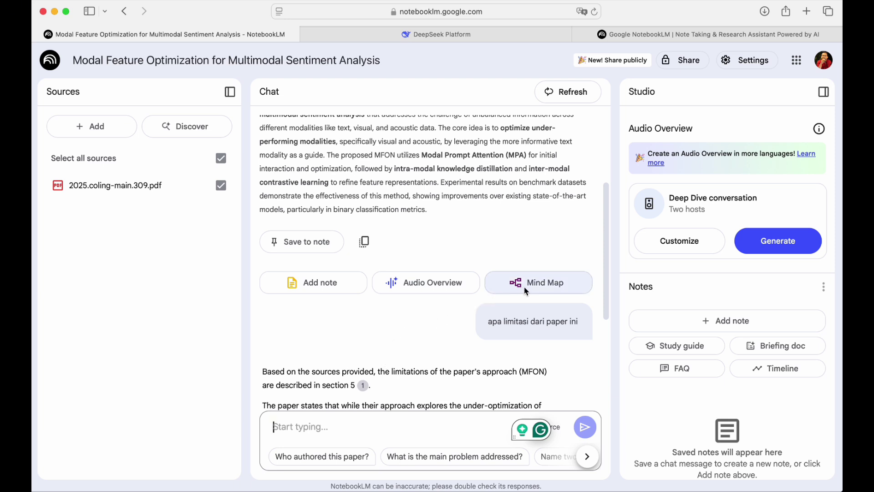
{"action": "left_click", "coordinate": [538, 287]}
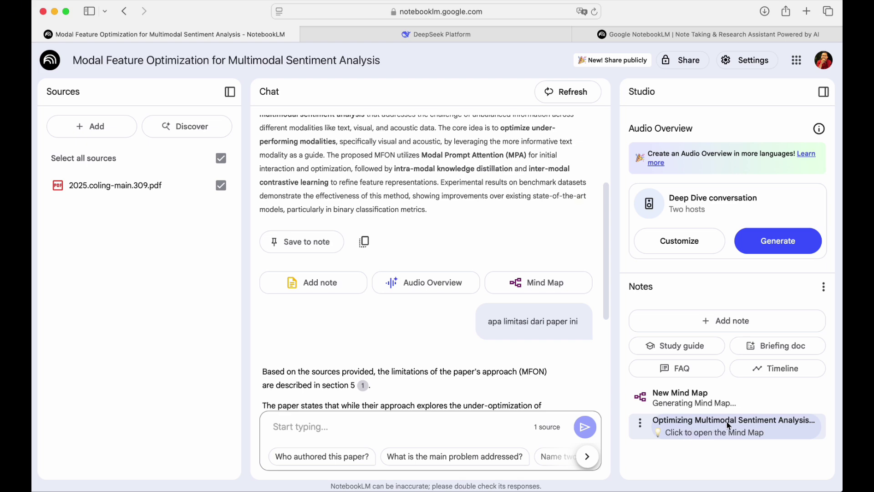
{"action": "left_click", "coordinate": [707, 427]}
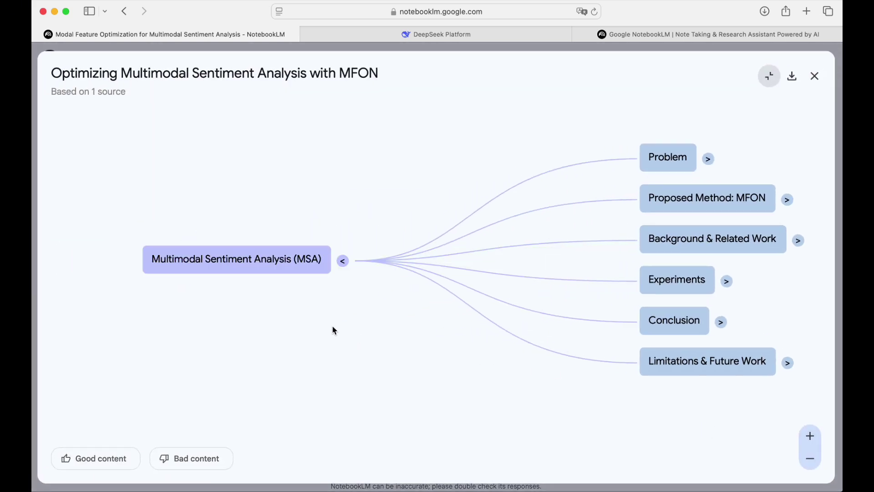
- Examine the mind map's branches, including the Proposed Method: MFON topics, and close the map
{"action": "left_click_drag", "start_coordinate": [323, 299], "coordinate": [144, 271]}
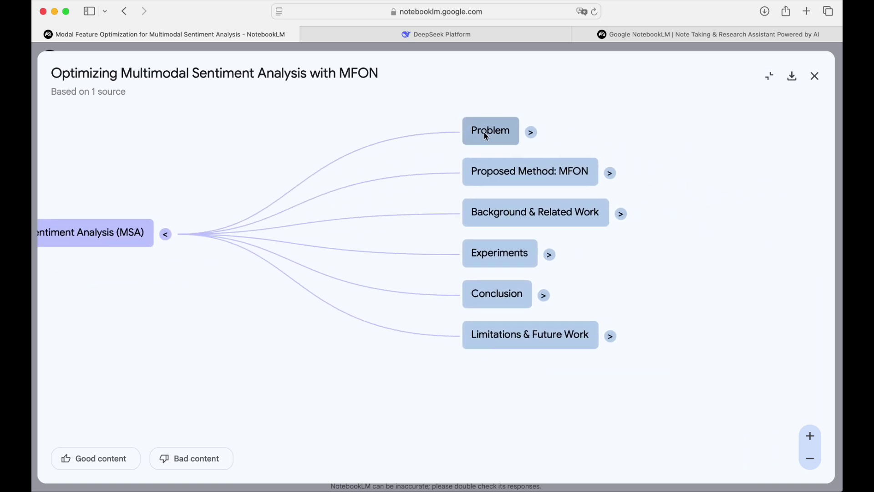
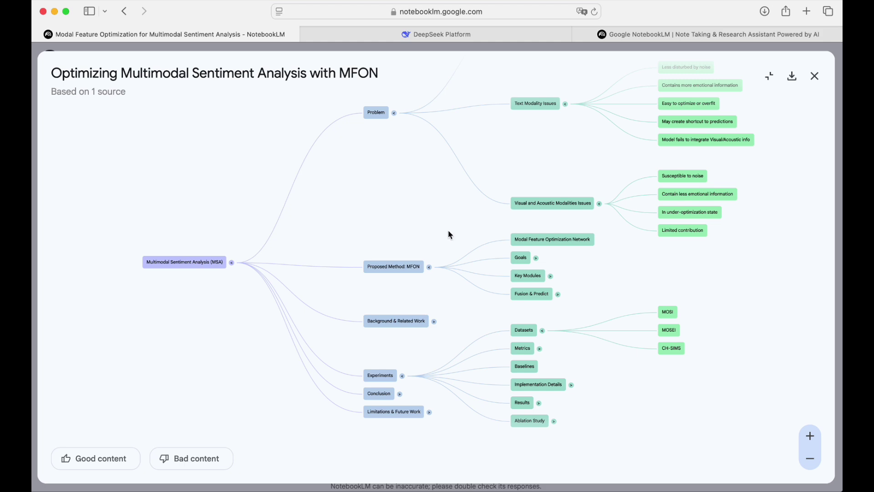
{"action": "left_click", "coordinate": [810, 437]}
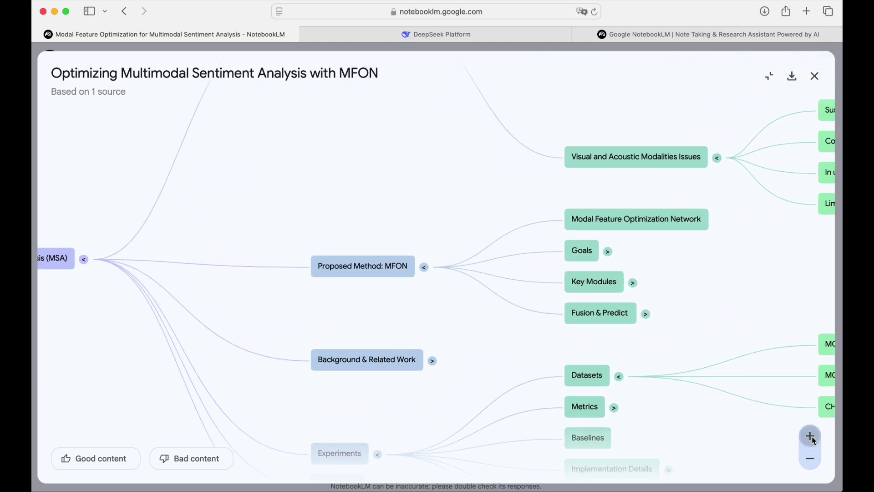
{"action": "left_click_drag", "start_coordinate": [494, 344], "coordinate": [384, 349]}
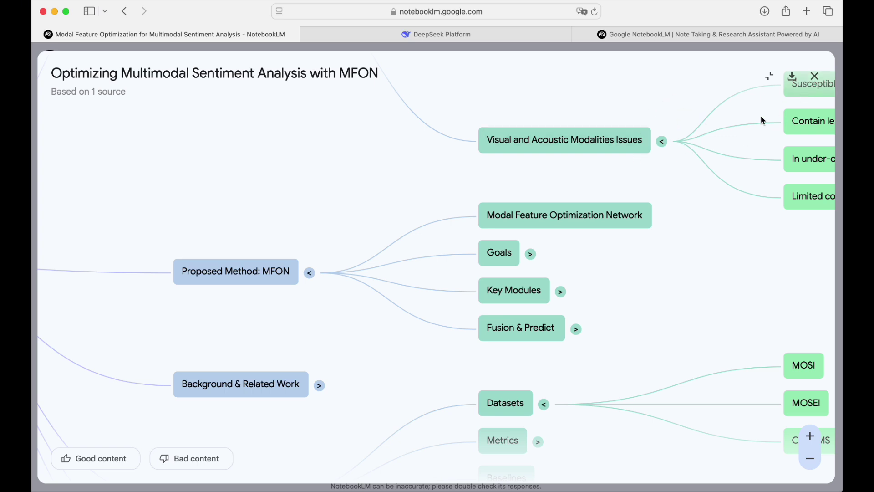
{"action": "left_click", "coordinate": [815, 77]}
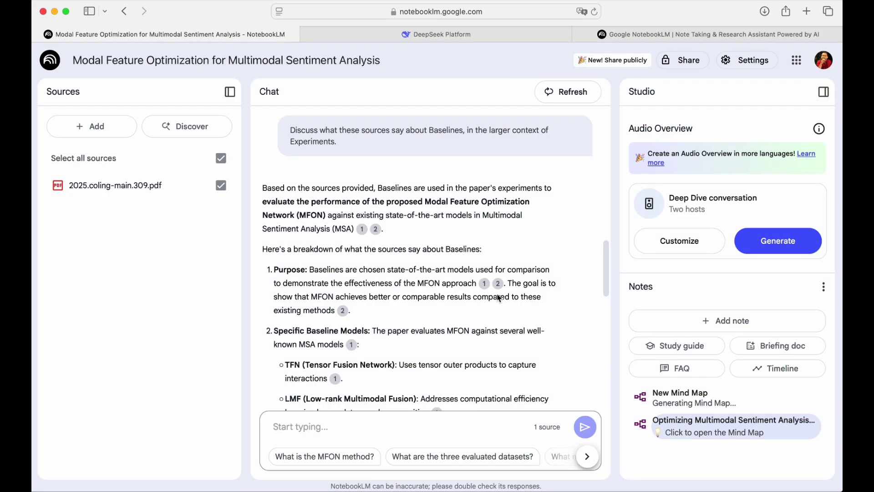
- Submit the chat prompt "summarize" and read through the summary of the paper, from its key components to its limitations
{"action": "left_click_drag", "start_coordinate": [471, 327], "coordinate": [470, 297]}
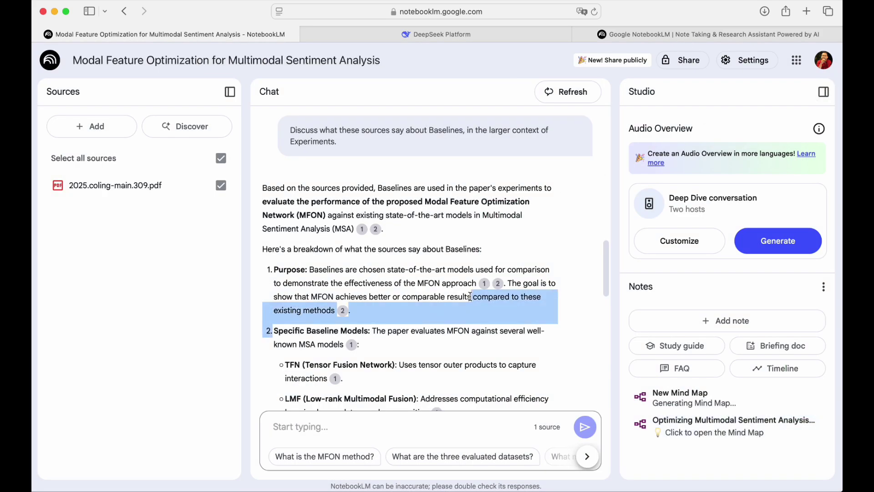
{"action": "scroll", "coordinate": [516, 308], "scroll_direction": "down", "scroll_amount": 2}
{"action": "scroll", "coordinate": [518, 307], "scroll_direction": "up", "scroll_amount": 15}
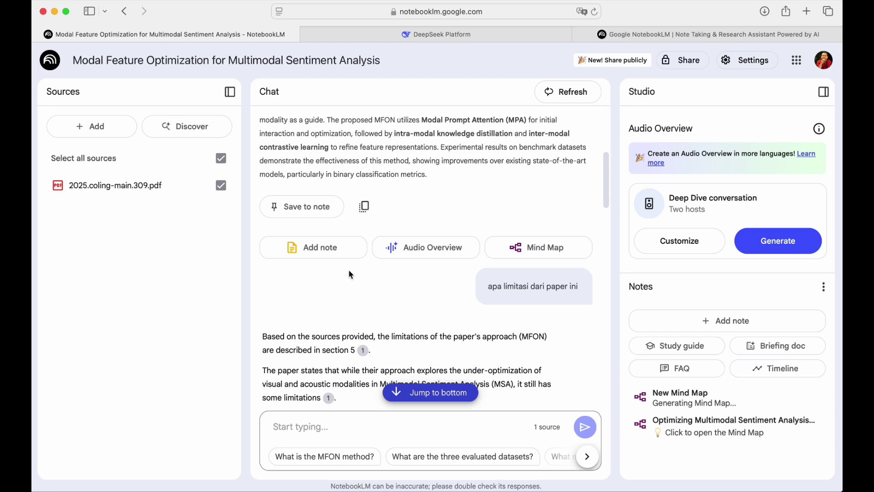
{"action": "left_click", "coordinate": [317, 426]}
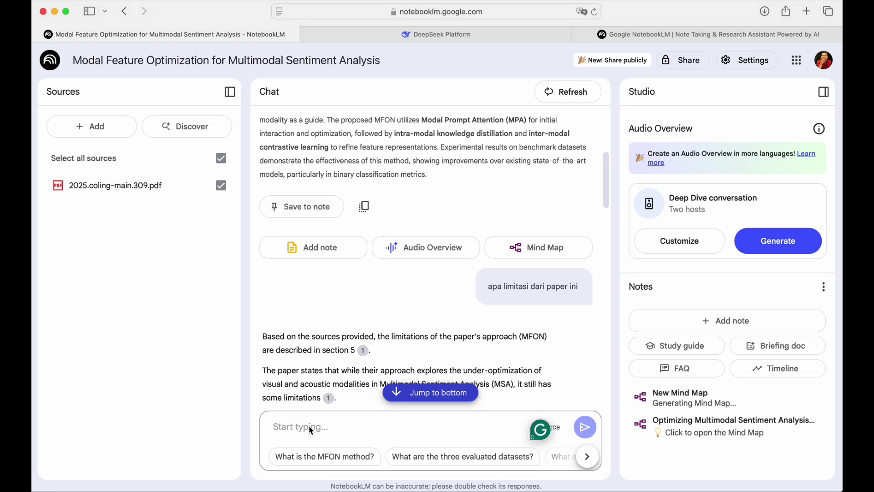
{"action": "type", "text": "summarize"}
{"action": "key", "text": "Return"}
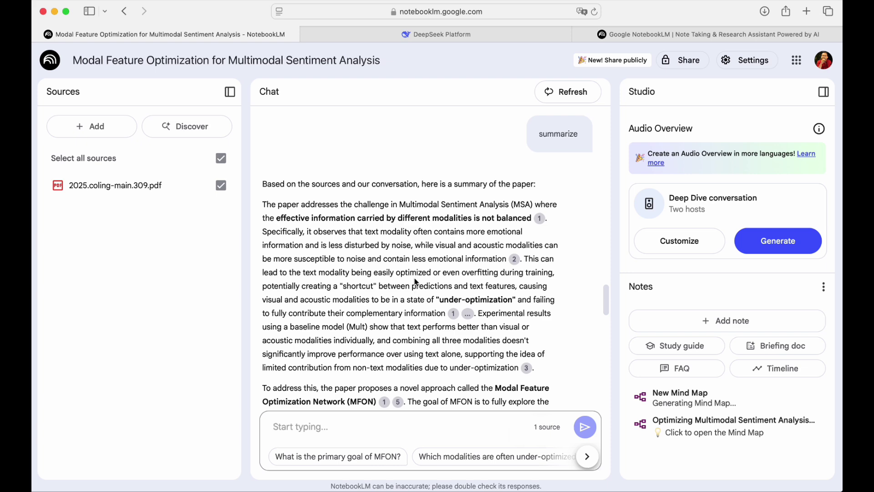
{"action": "scroll", "coordinate": [416, 284], "scroll_direction": "down", "scroll_amount": 4}
{"action": "scroll", "coordinate": [415, 282], "scroll_direction": "down", "scroll_amount": 10}
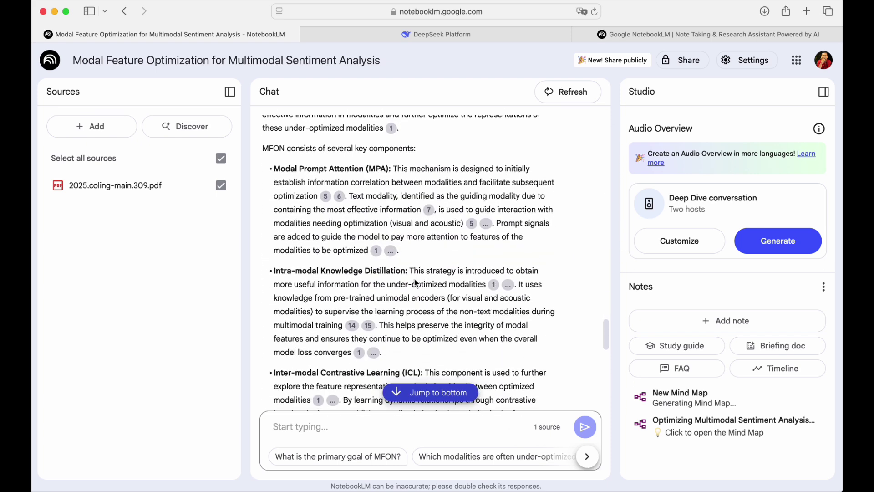
{"action": "scroll", "coordinate": [415, 282], "scroll_direction": "down", "scroll_amount": 2}
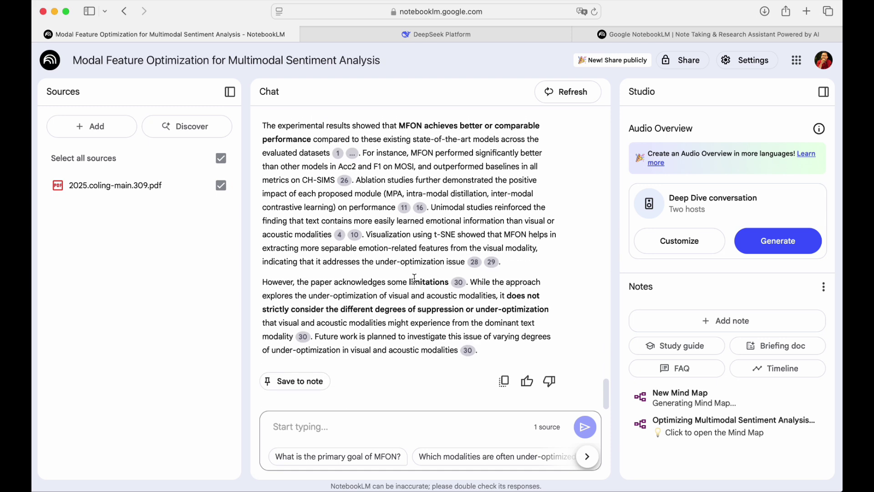
{"action": "scroll", "coordinate": [415, 278], "scroll_direction": "up", "scroll_amount": 5}
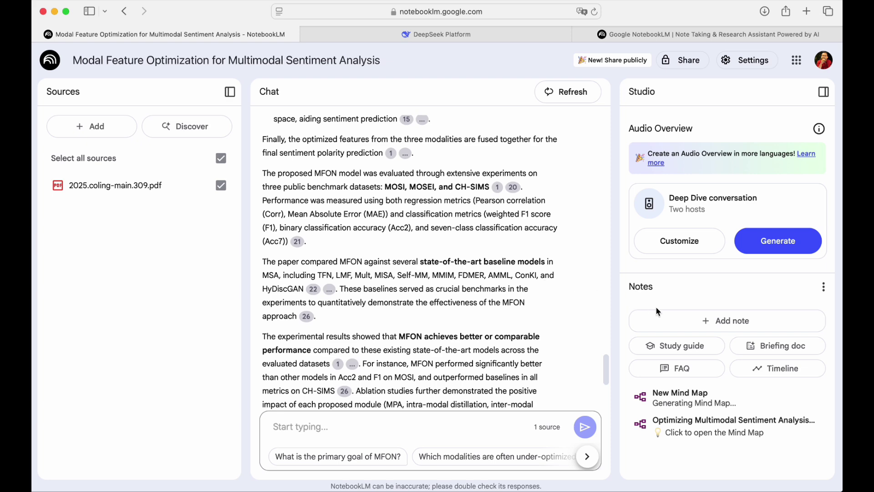
- Add a new note and begin it with the line "dalama membuat summary, buat output template sebagai berikut"
{"action": "left_click", "coordinate": [694, 320]}
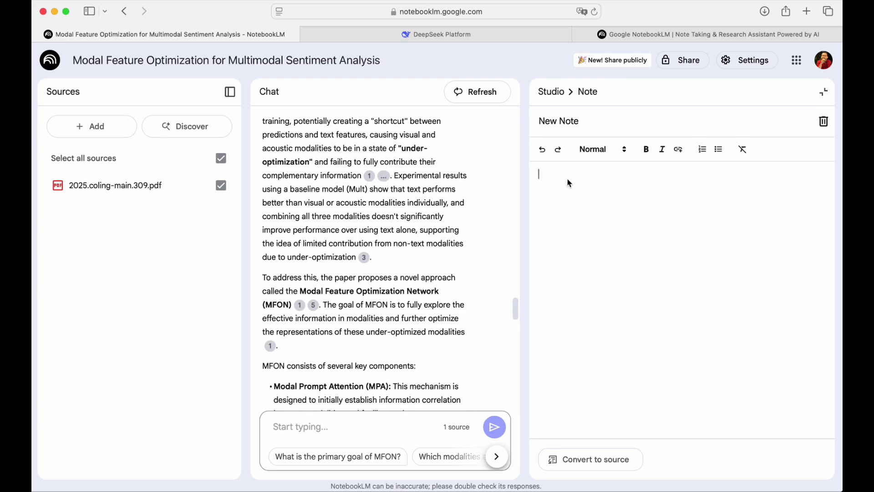
{"action": "type", "text": "dalama memb"}
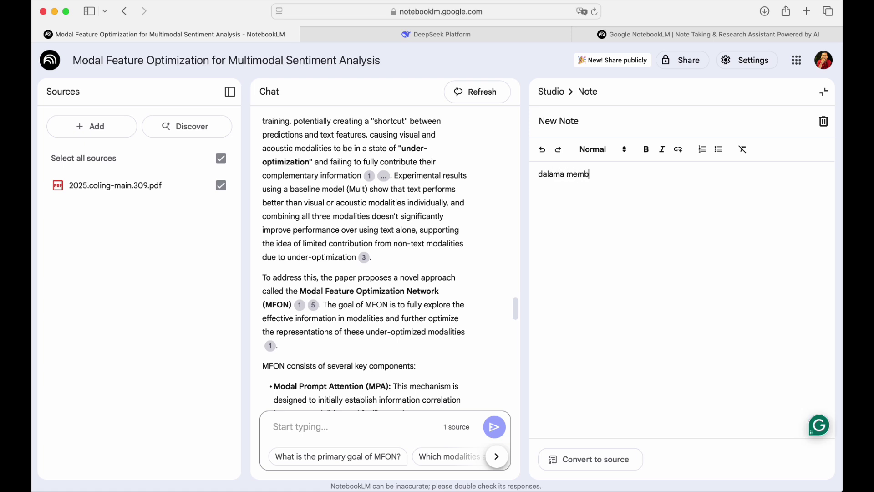
{"action": "type", "text": "uat summar"}
{"action": "type", "text": "y, buat tempalat"}
{"action": "key", "text": "BackSpace"}
{"action": "key", "text": "BackSpace"}
{"action": "key", "text": "BackSpace"}
{"action": "type", "text": "late"}
{"action": "type", "text": "output"}
{"action": "type", "text": " template"}
{"action": "type", "text": " sebagai berikut"}
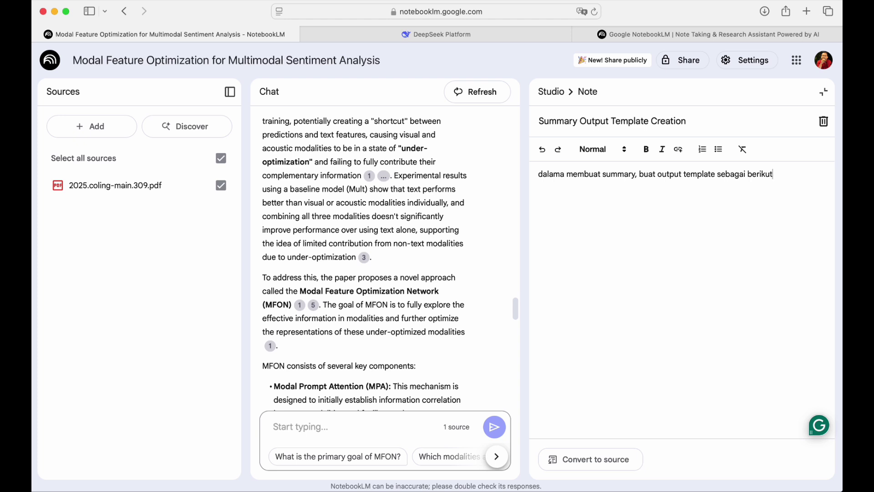
- Add the numbered items "masalah yang ada", "metode yang diusulkan", "keunikan inovasi paper" and "limitasi dari paper", and convert the note to a source
{"action": "type", "text": "1. maal"}
{"action": "key", "text": "BackSpace"}
{"action": "type", "text": "salah yang ada"}
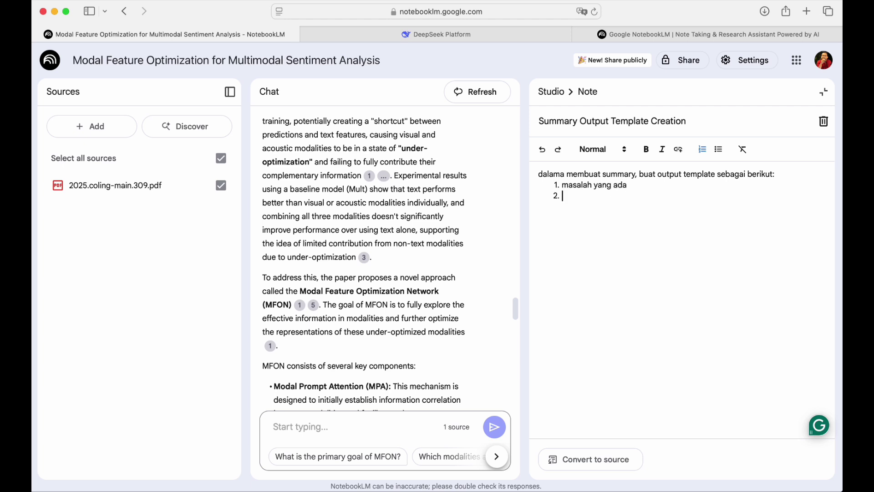
{"action": "key", "text": "Return"}
{"action": "type", "text": "metode"}
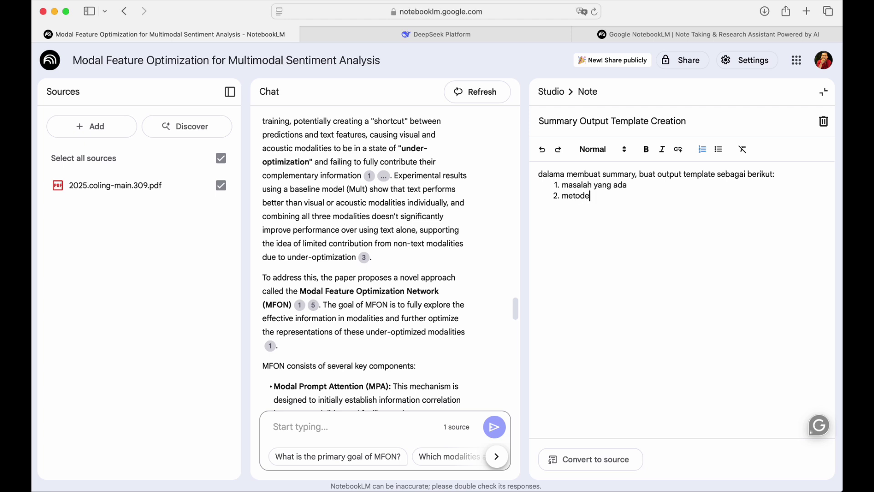
{"action": "type", "text": " yang diusulkan"}
{"action": "key", "text": "Return"}
{"action": "type", "text": "keunikan"}
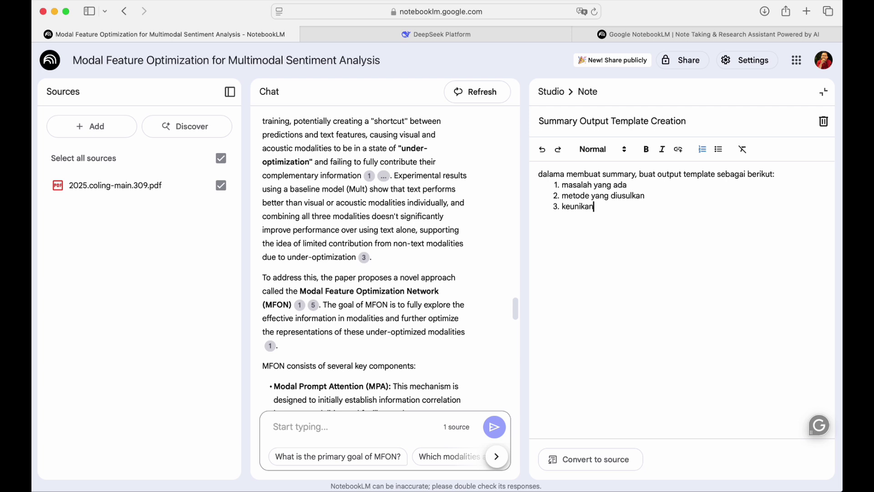
{"action": "type", "text": " inovasi paper"}
{"action": "key", "text": "Return"}
{"action": "type", "text": "limit"}
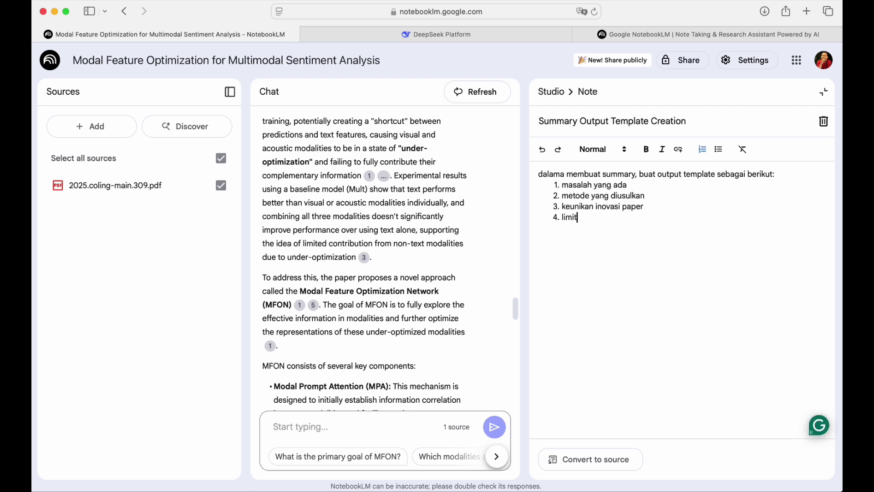
{"action": "type", "text": "asi dari paper"}
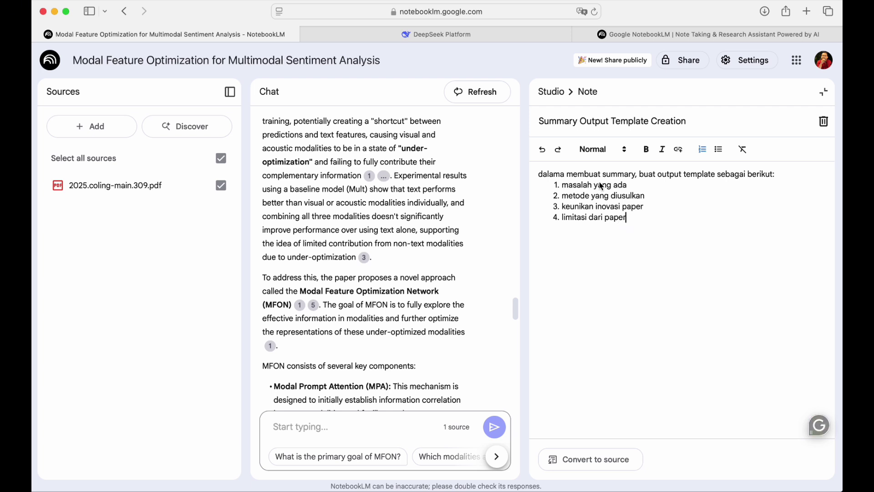
{"action": "left_click", "coordinate": [586, 464]}
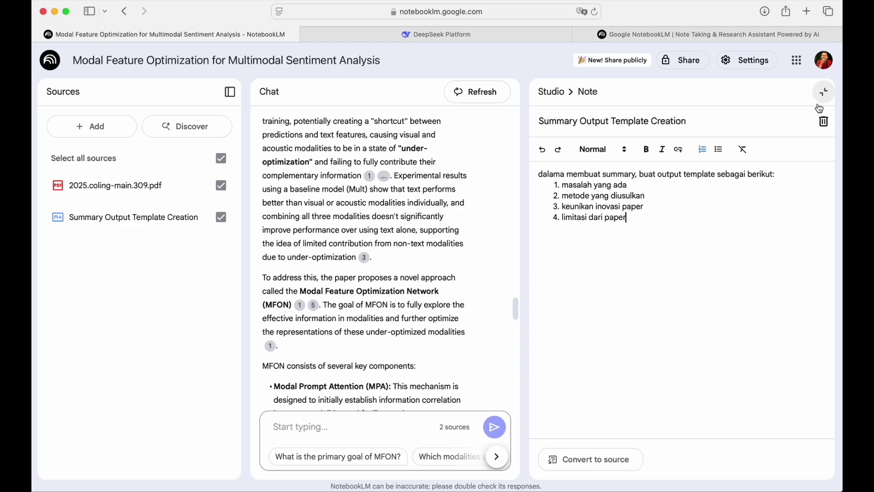
{"action": "left_click", "coordinate": [824, 91]}
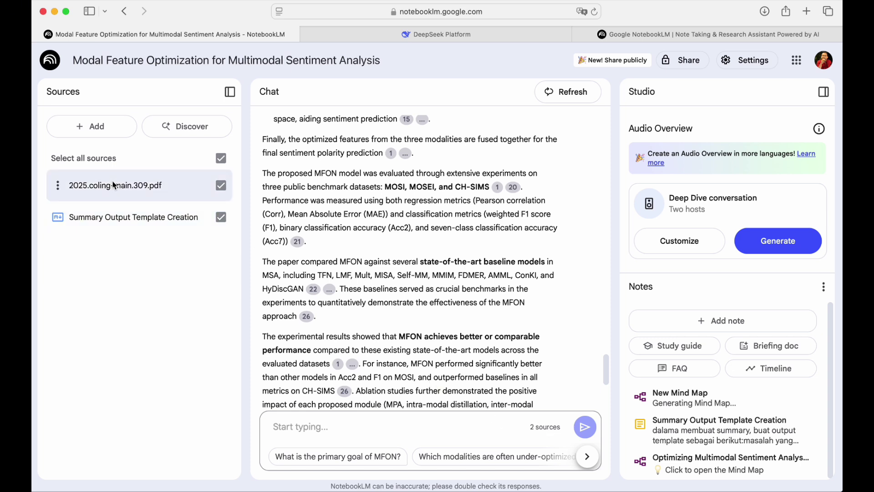
- Submit the chat prompt "summary" and check the answer's sections against the template's problem, method, innovation and limitation items
{"action": "left_click", "coordinate": [340, 427]}
{"action": "type", "text": "summary"}
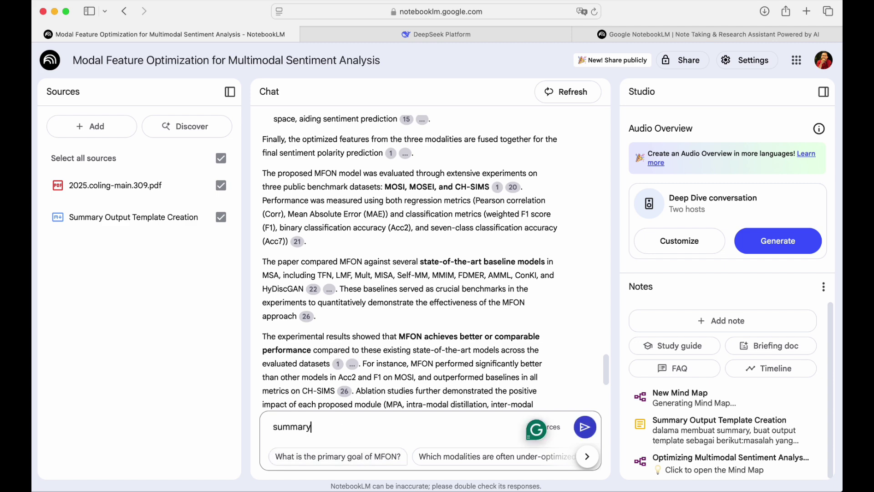
{"action": "key", "text": "Return"}
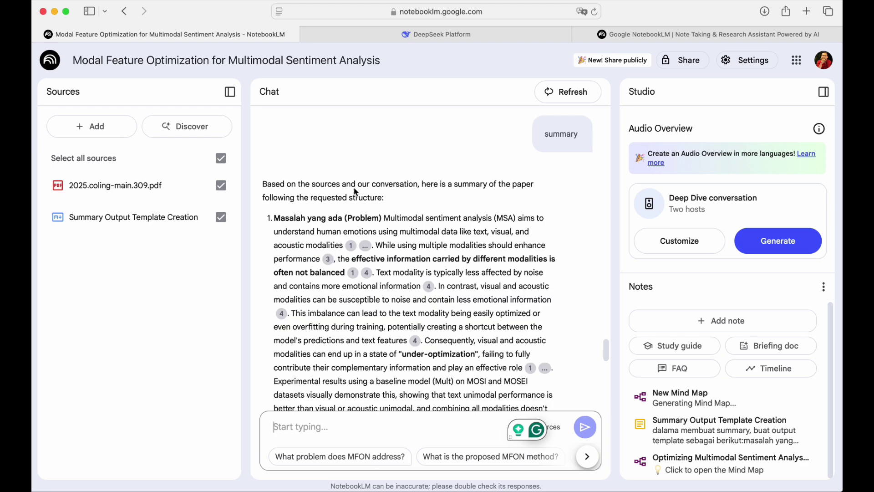
{"action": "scroll", "coordinate": [299, 250], "scroll_direction": "down", "scroll_amount": 5}
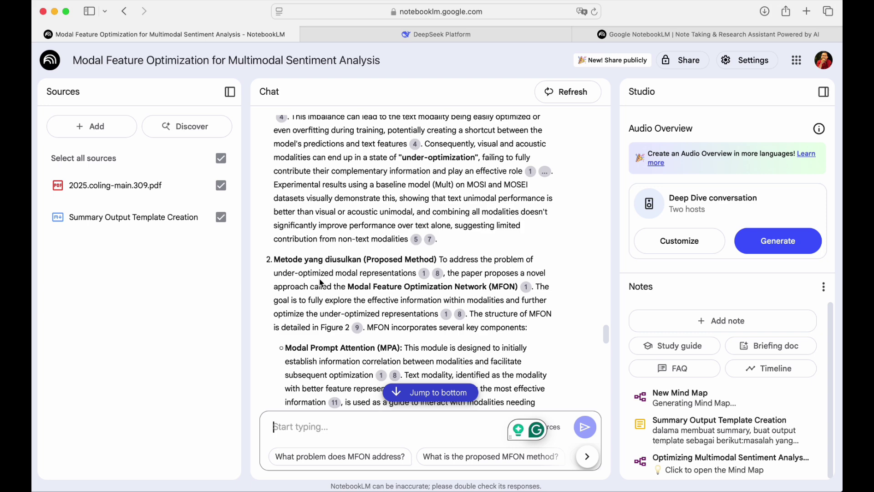
{"action": "scroll", "coordinate": [325, 264], "scroll_direction": "down", "scroll_amount": 10}
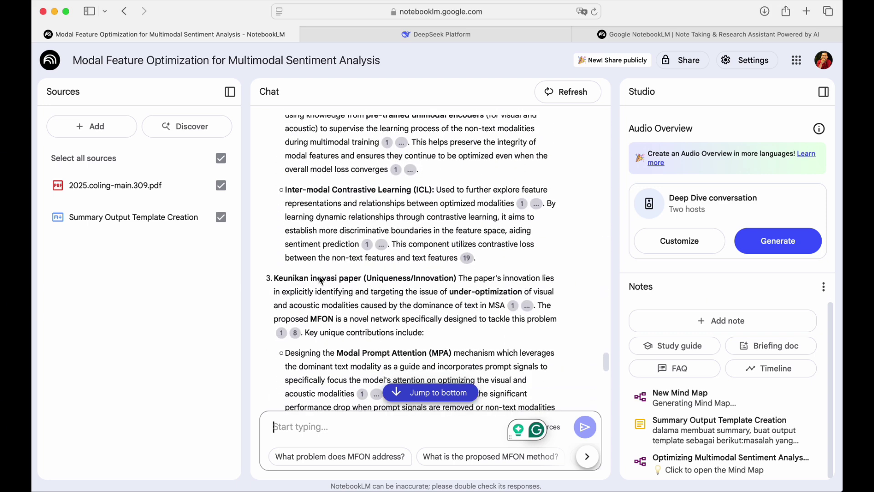
{"action": "scroll", "coordinate": [318, 291], "scroll_direction": "down", "scroll_amount": 2}
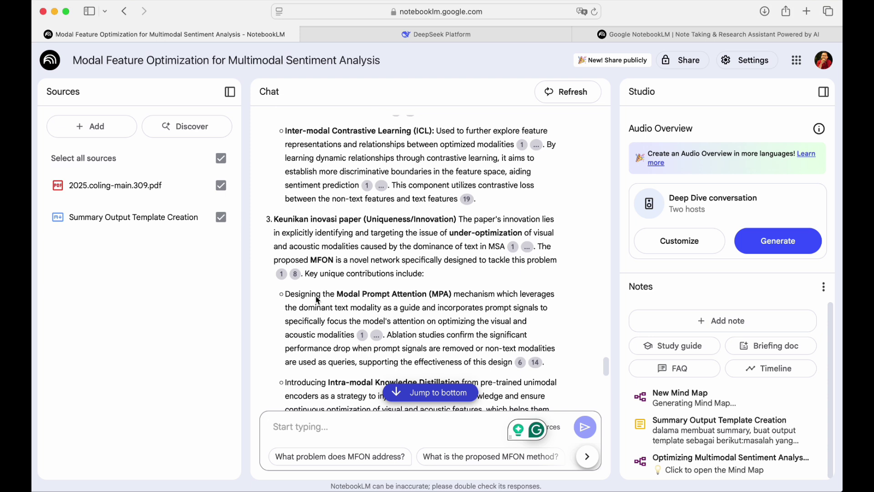
{"action": "scroll", "coordinate": [317, 299], "scroll_direction": "down", "scroll_amount": 1}
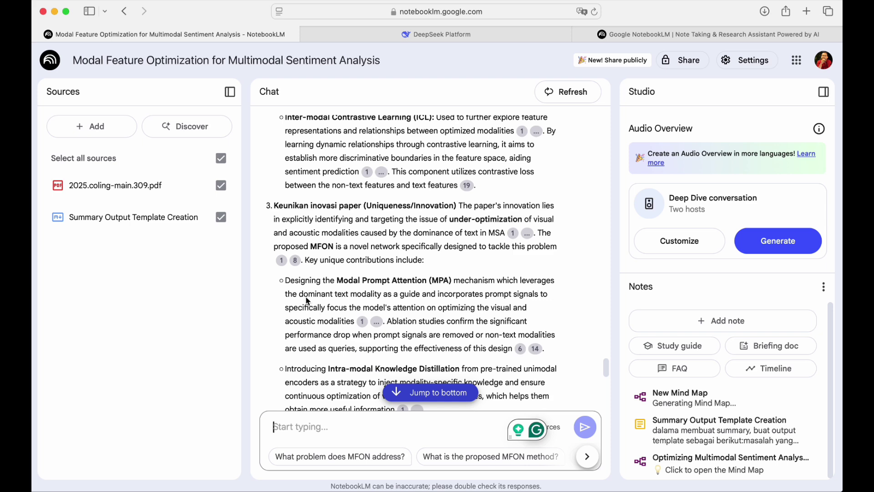
{"action": "scroll", "coordinate": [304, 300], "scroll_direction": "down", "scroll_amount": 8}
{"action": "scroll", "coordinate": [304, 301], "scroll_direction": "down", "scroll_amount": 2}
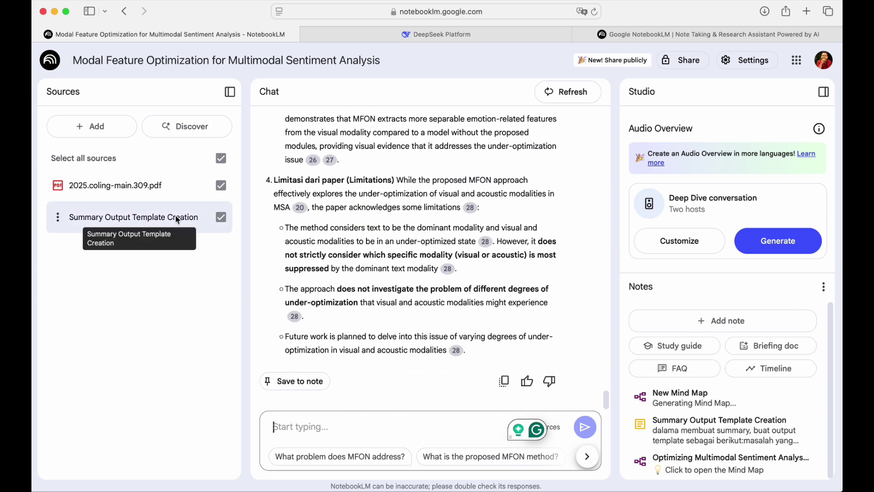
- Upload 2020.acl-main.747.pdf from the Downloads folder as a new source
{"action": "left_click", "coordinate": [108, 130]}
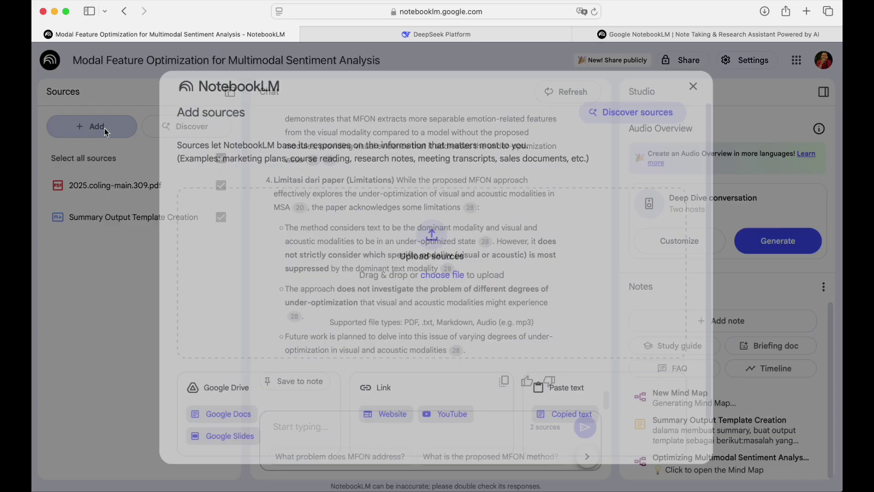
{"action": "left_click", "coordinate": [442, 276]}
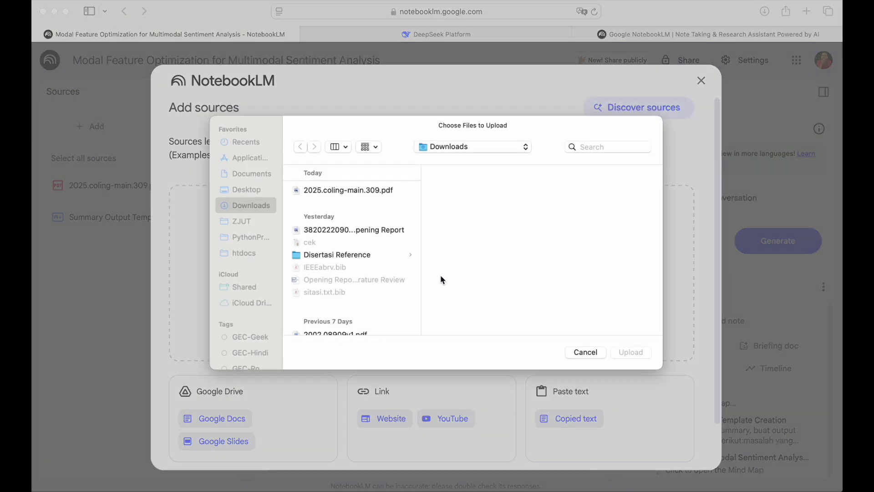
{"action": "scroll", "coordinate": [377, 279], "scroll_direction": "down", "scroll_amount": 3}
{"action": "left_click", "coordinate": [349, 260]}
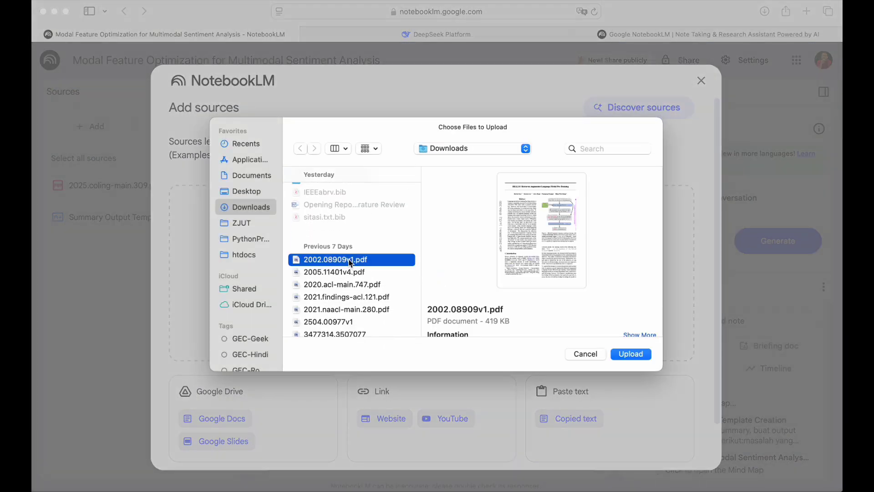
{"action": "left_click", "coordinate": [355, 274]}
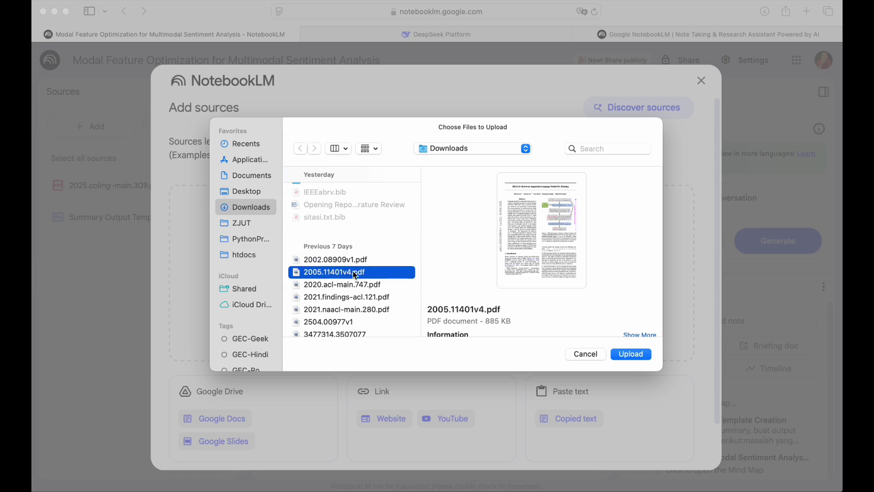
{"action": "left_click", "coordinate": [360, 286]}
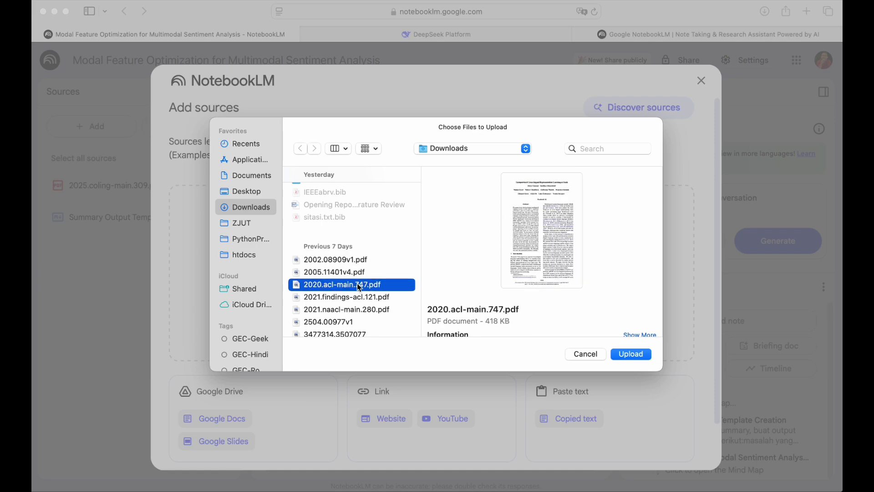
{"action": "left_click", "coordinate": [631, 354]}
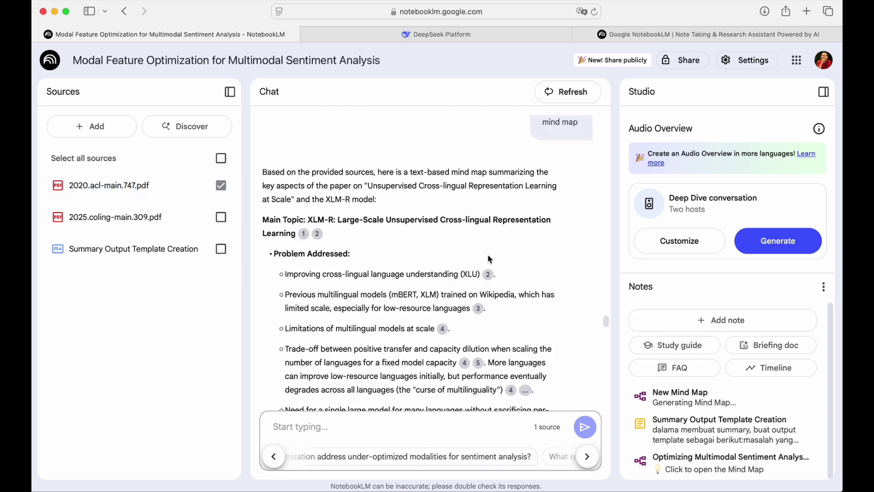
- Clear the chat history and generate a mind map based only on 2020.acl-main.747.pdf
{"action": "left_click", "coordinate": [567, 91]}
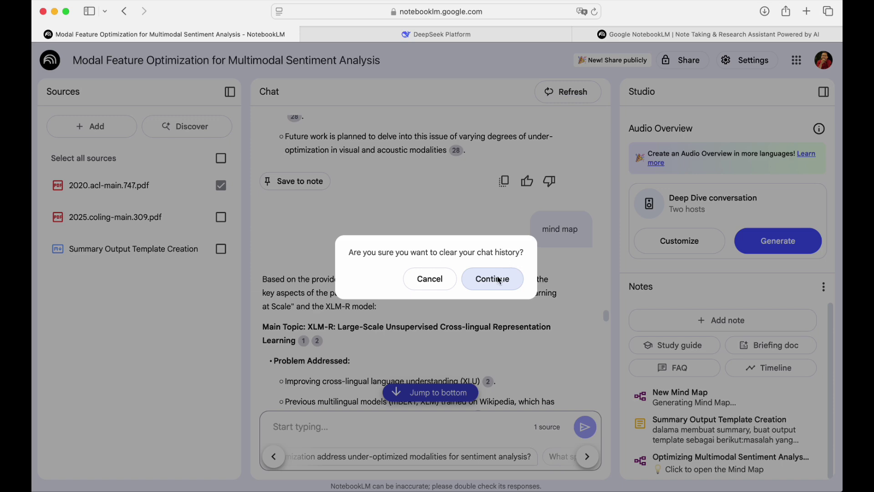
{"action": "left_click", "coordinate": [486, 276]}
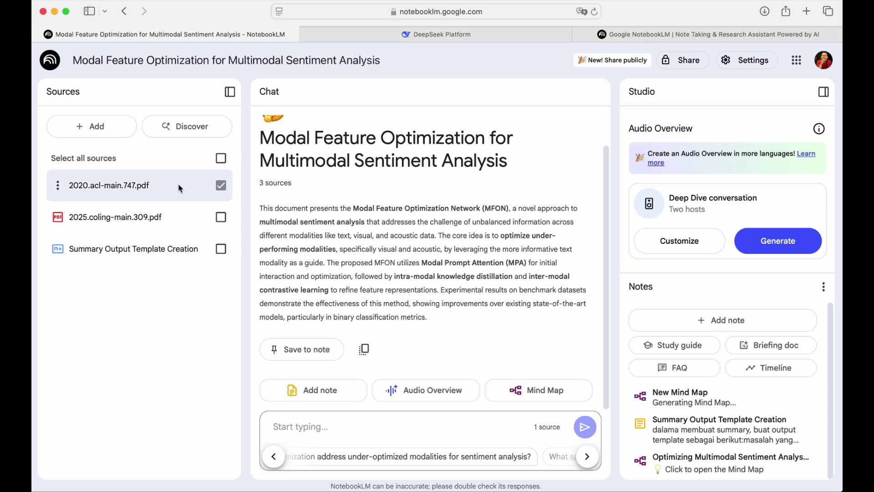
{"action": "left_click", "coordinate": [526, 388]}
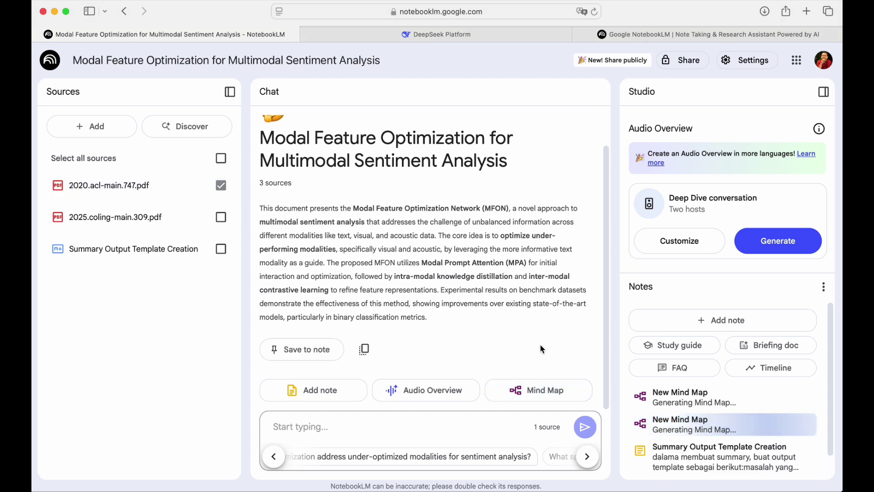
- Open the XLM-R mind map from the saved notes and expand its Analysis and Results branch
{"action": "scroll", "coordinate": [684, 435], "scroll_direction": "down", "scroll_amount": 1}
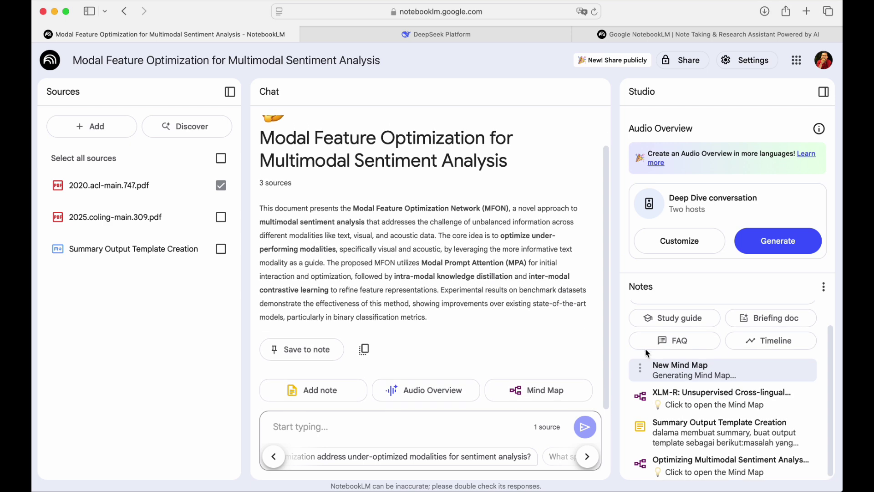
{"action": "left_click", "coordinate": [689, 394]}
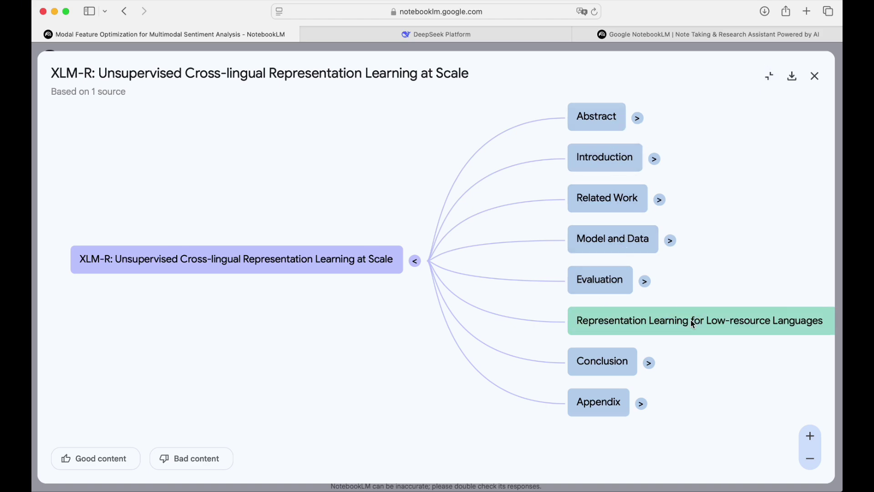
{"action": "left_click", "coordinate": [690, 321]}
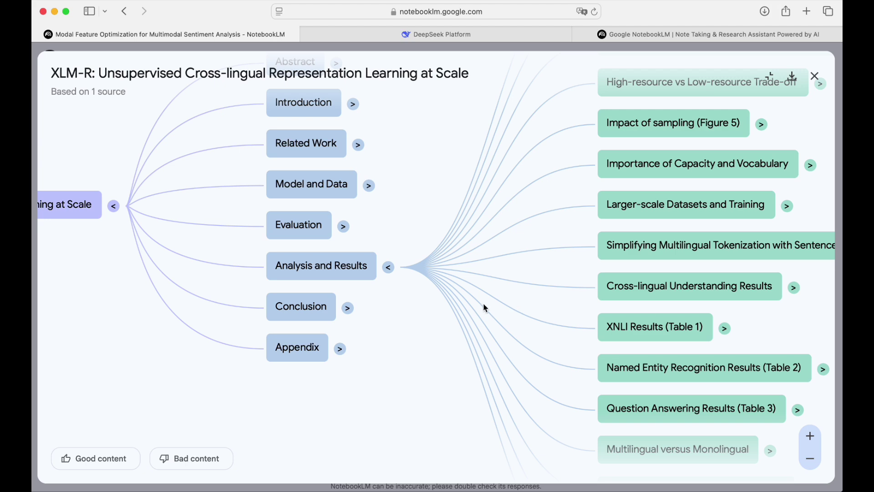